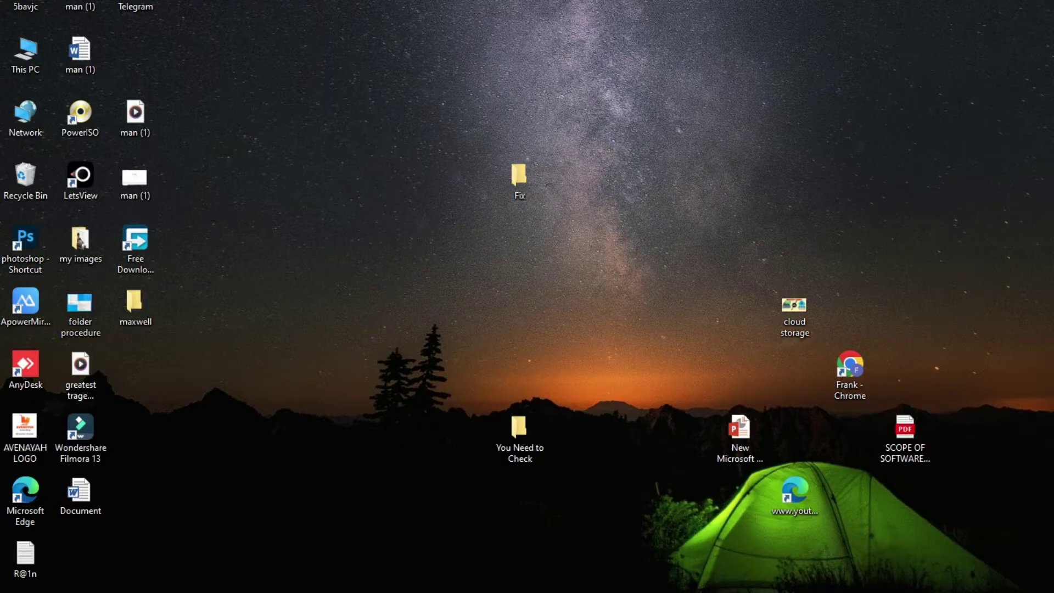
Go from the desktop menu to Personalization's Background page and list the background types.
{"action": "right_click", "coordinate": [326, 155]}
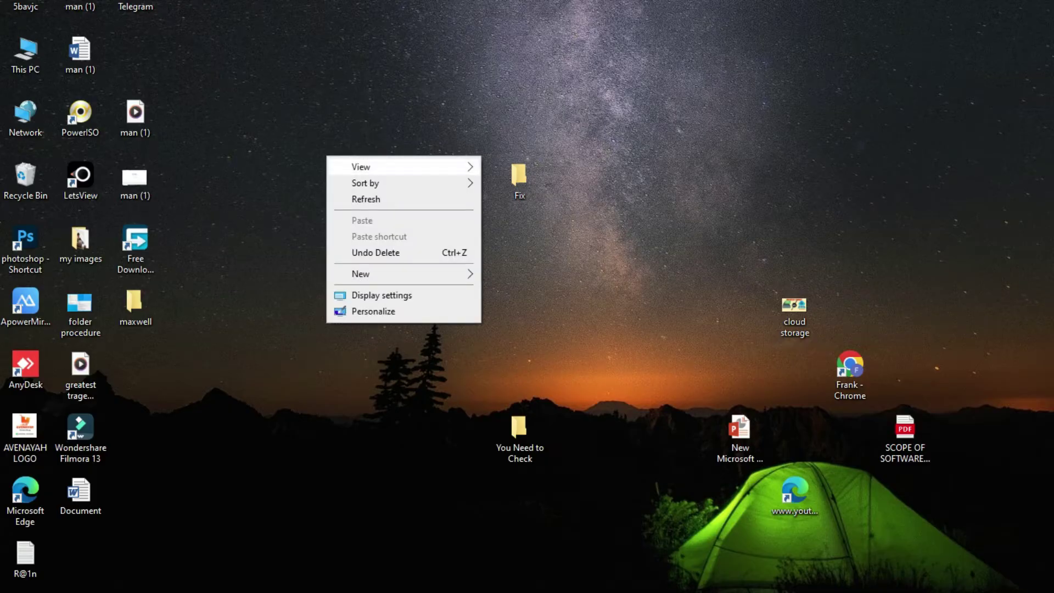
{"action": "left_click", "coordinate": [373, 311]}
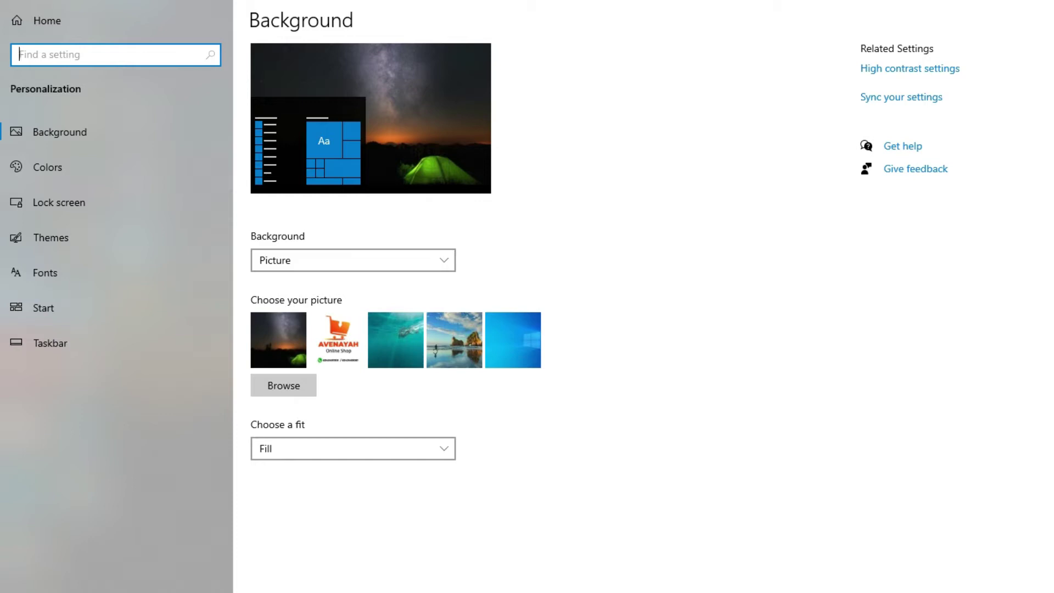
{"action": "left_click", "coordinate": [60, 132]}
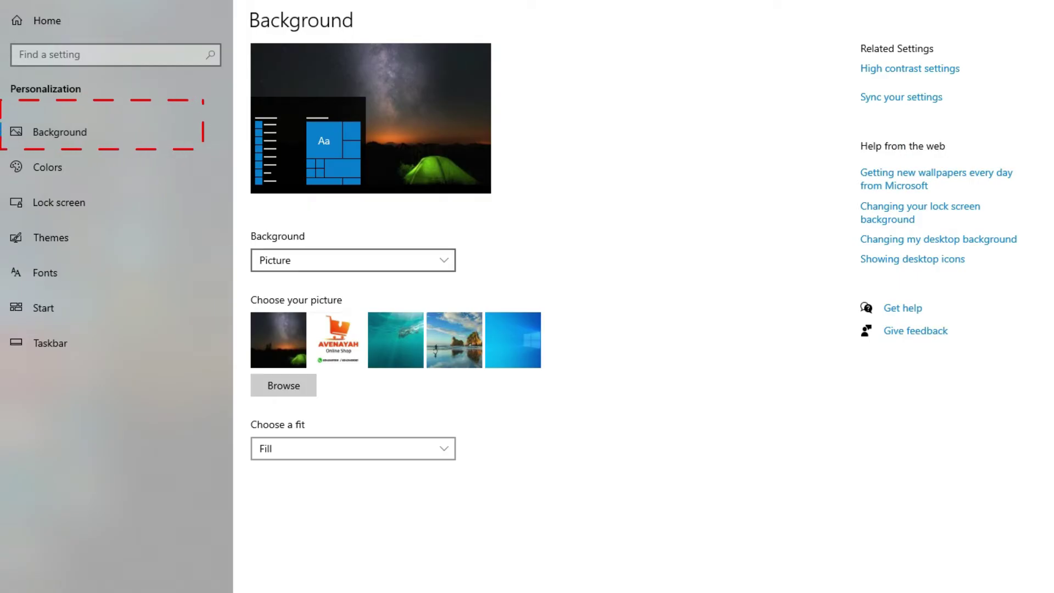
{"action": "left_click", "coordinate": [353, 260]}
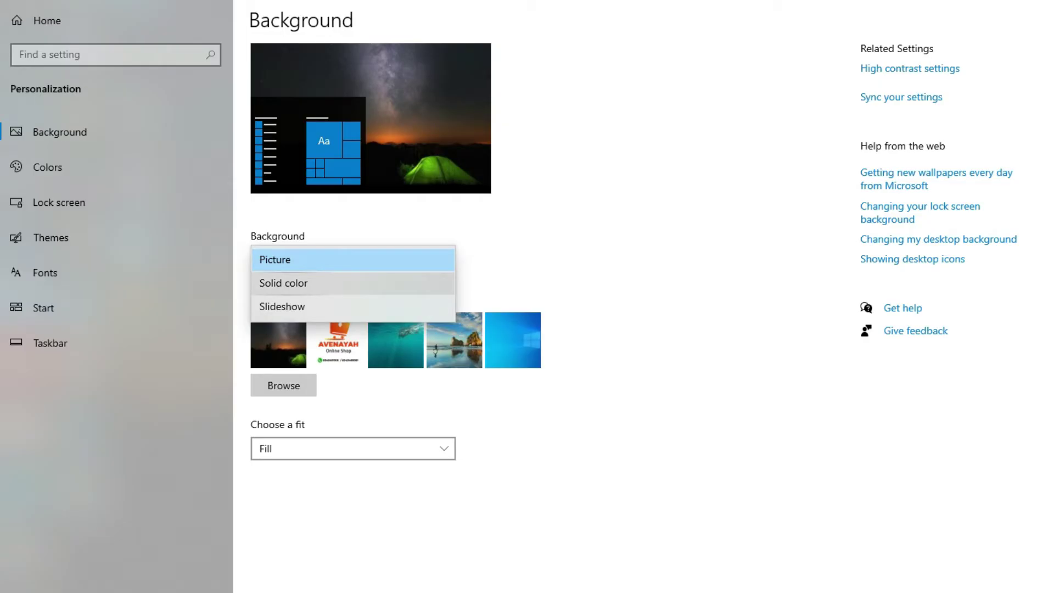
Choose Solid color with the Seafoam teal swatch, then list the background types again.
{"action": "left_click", "coordinate": [283, 282]}
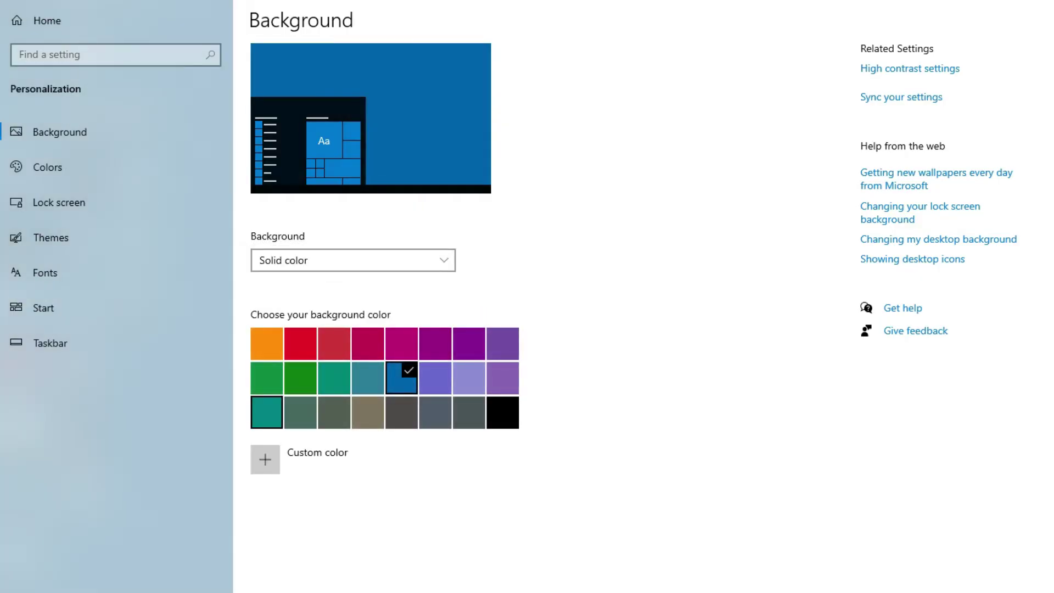
{"action": "left_click", "coordinate": [266, 411]}
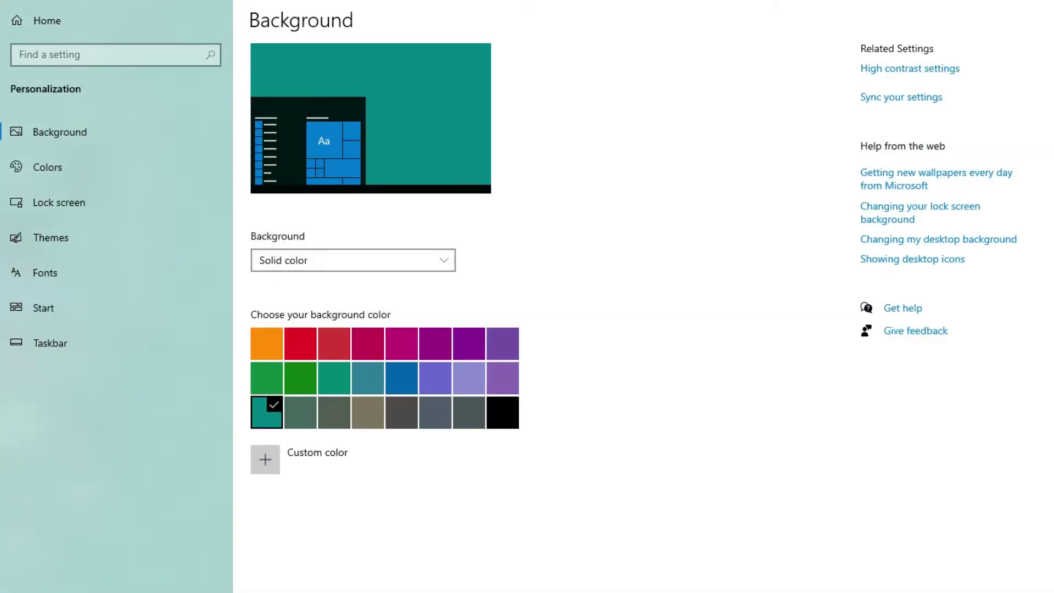
{"action": "left_click", "coordinate": [353, 260]}
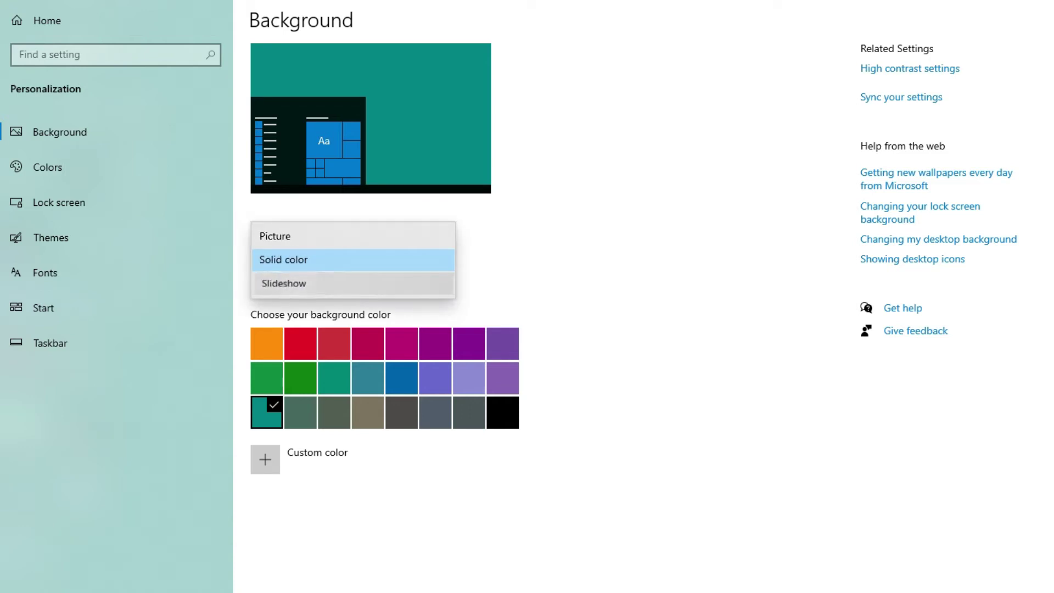
Try Slideshow, then return the background type to Picture, showing the night-sky tent photo.
{"action": "left_click", "coordinate": [283, 283]}
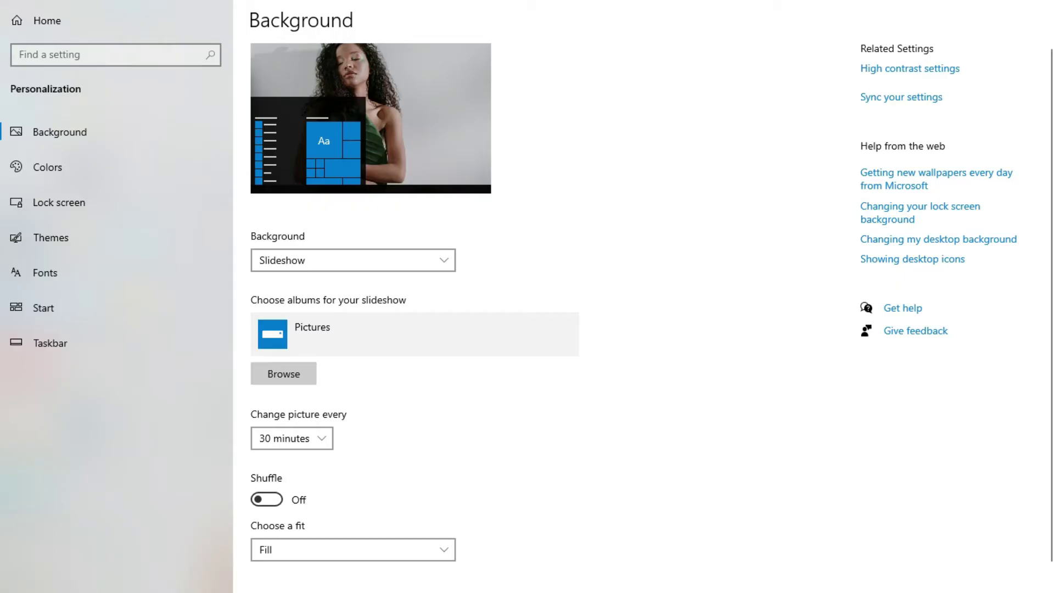
{"action": "left_click", "coordinate": [353, 260]}
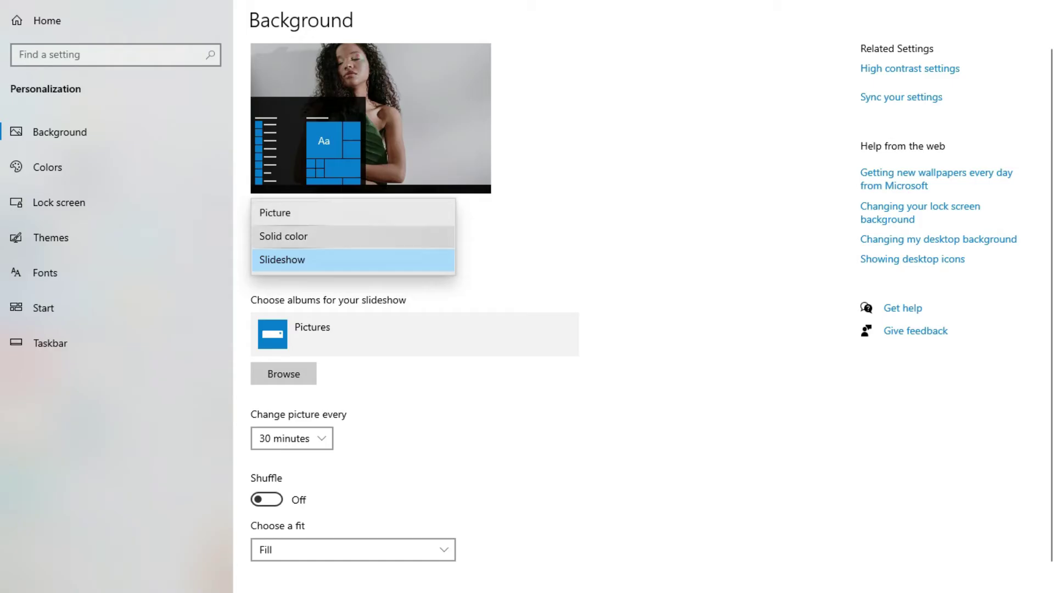
{"action": "left_click", "coordinate": [352, 212]}
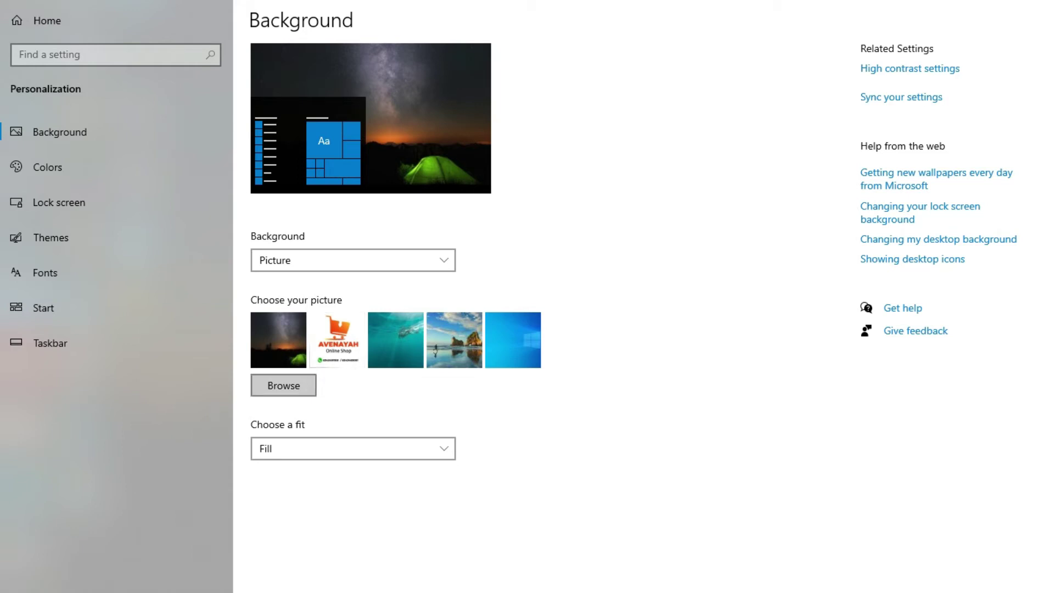
Browse to Downloads and choose windows-10-nature as the desktop picture.
{"action": "left_click", "coordinate": [284, 385]}
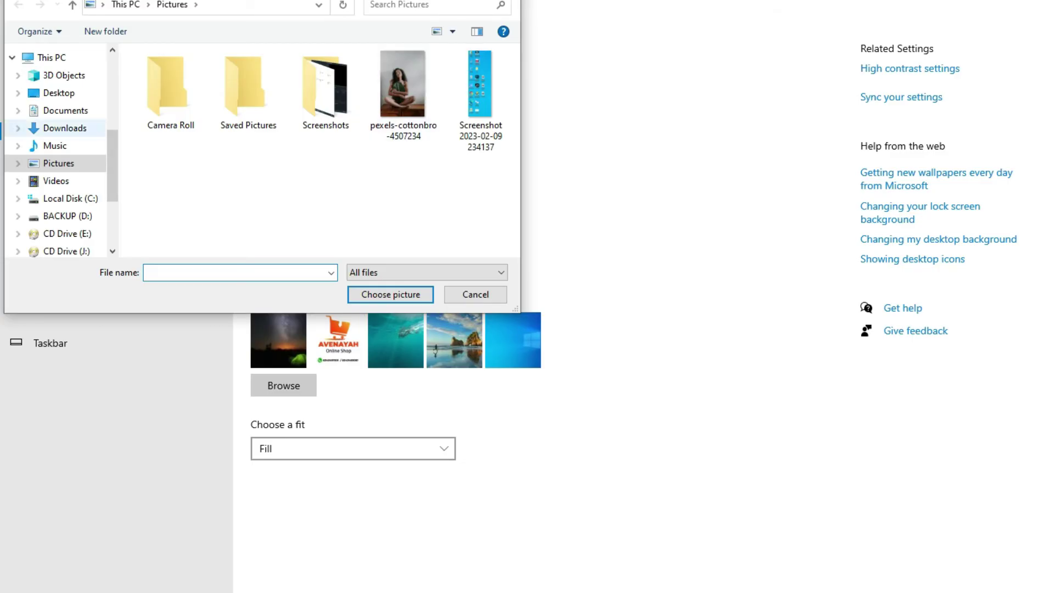
{"action": "left_click", "coordinate": [64, 127]}
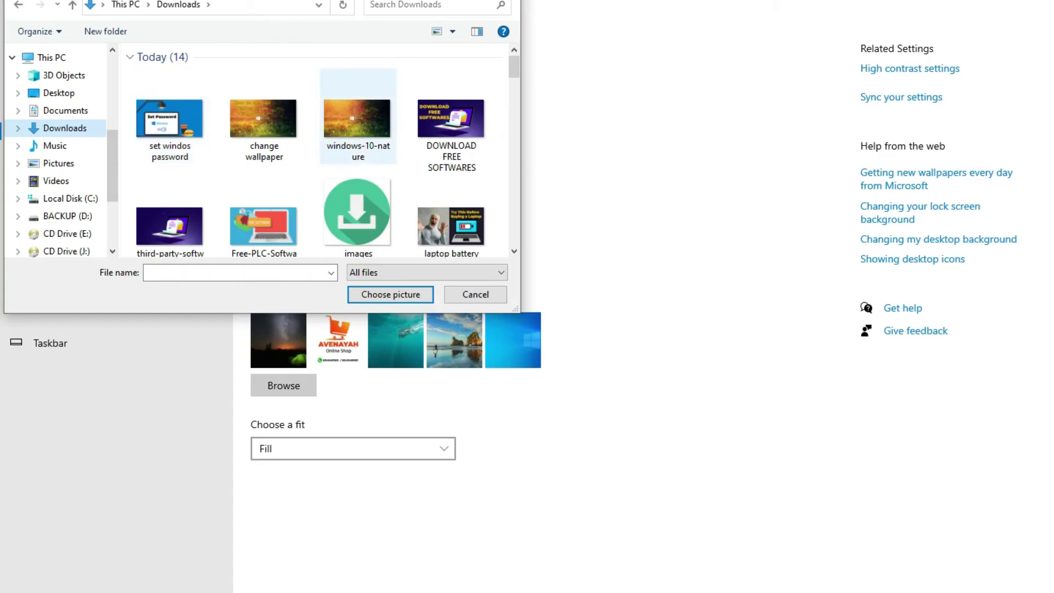
{"action": "left_click", "coordinate": [357, 124]}
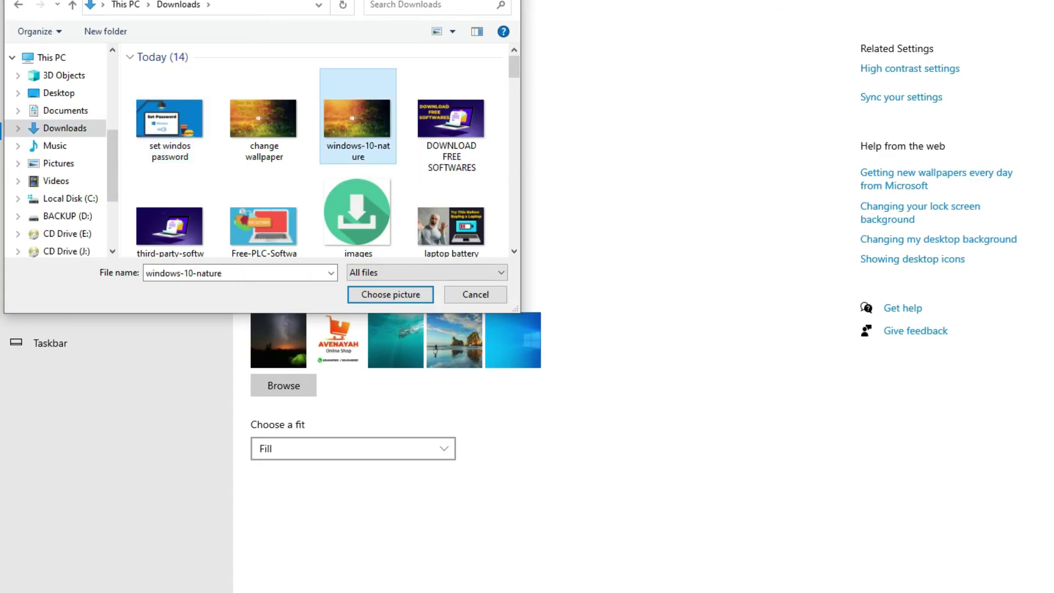
{"action": "key", "text": "Return"}
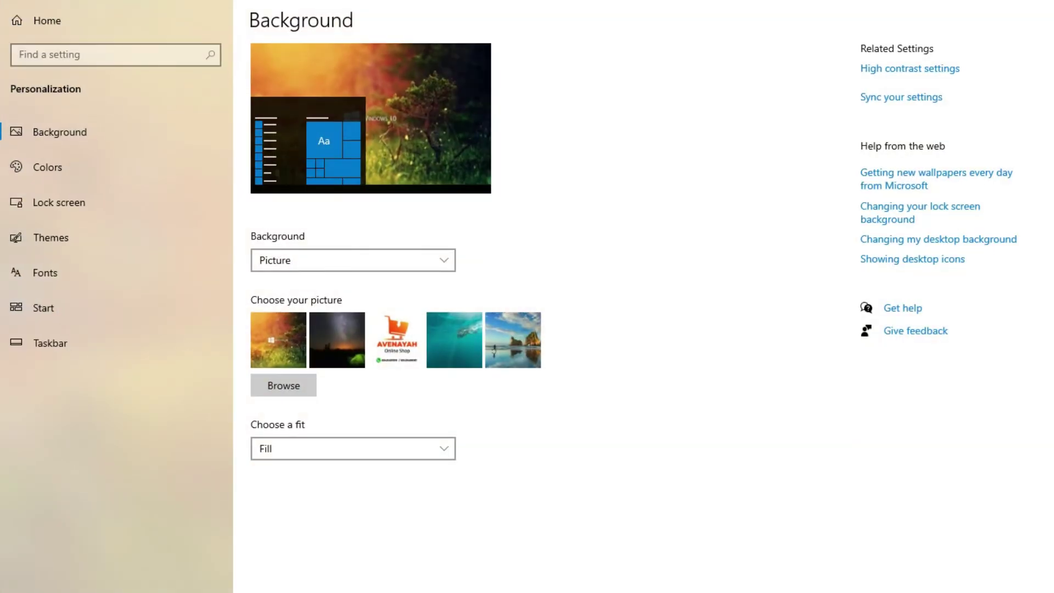
{"action": "left_click", "coordinate": [352, 447]}
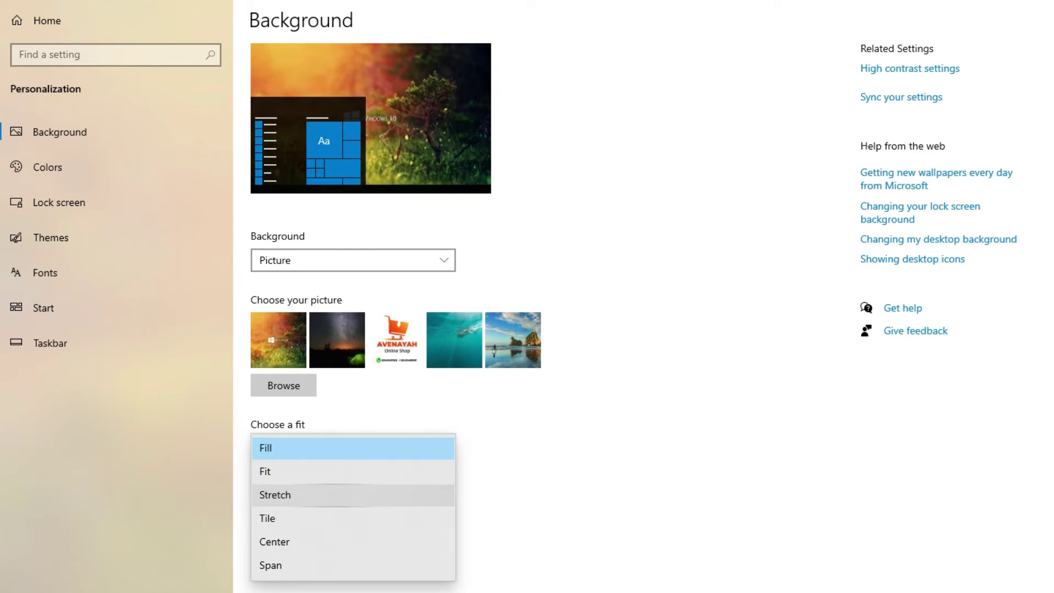
{"action": "left_click", "coordinate": [352, 541]}
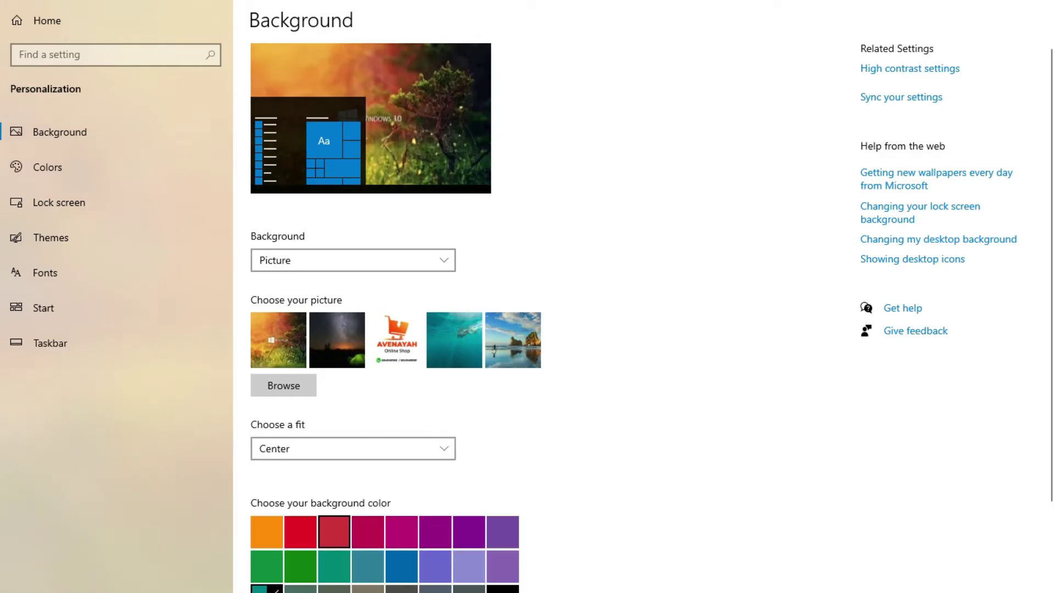
{"action": "left_click", "coordinate": [353, 448]}
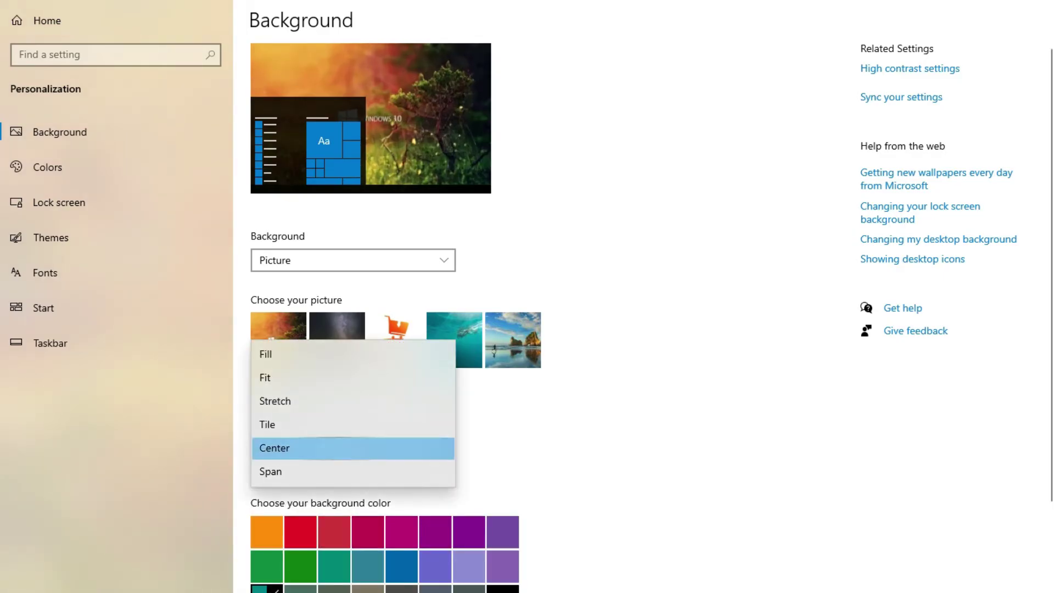
{"action": "left_click", "coordinate": [353, 354]}
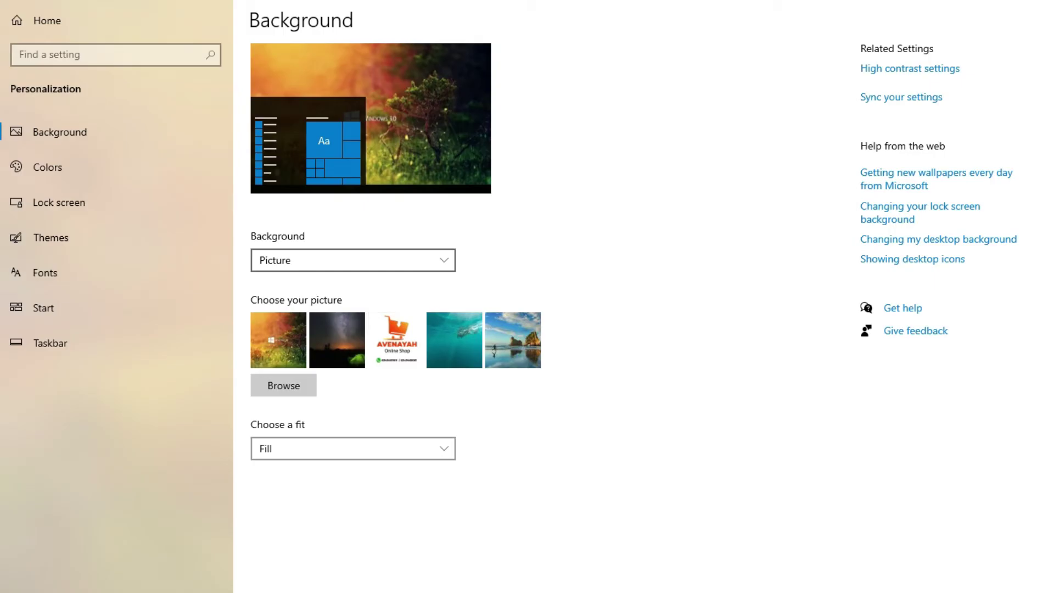
Switch the background to Slideshow, using the Desktop's 'my images' folder as the album.
{"action": "left_click", "coordinate": [353, 259]}
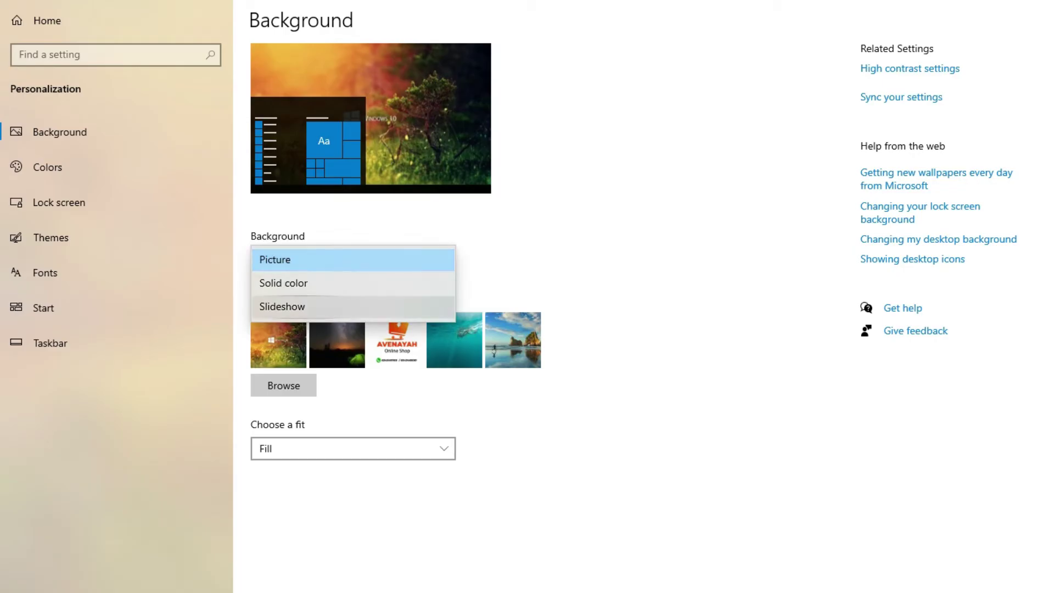
{"action": "left_click", "coordinate": [283, 307]}
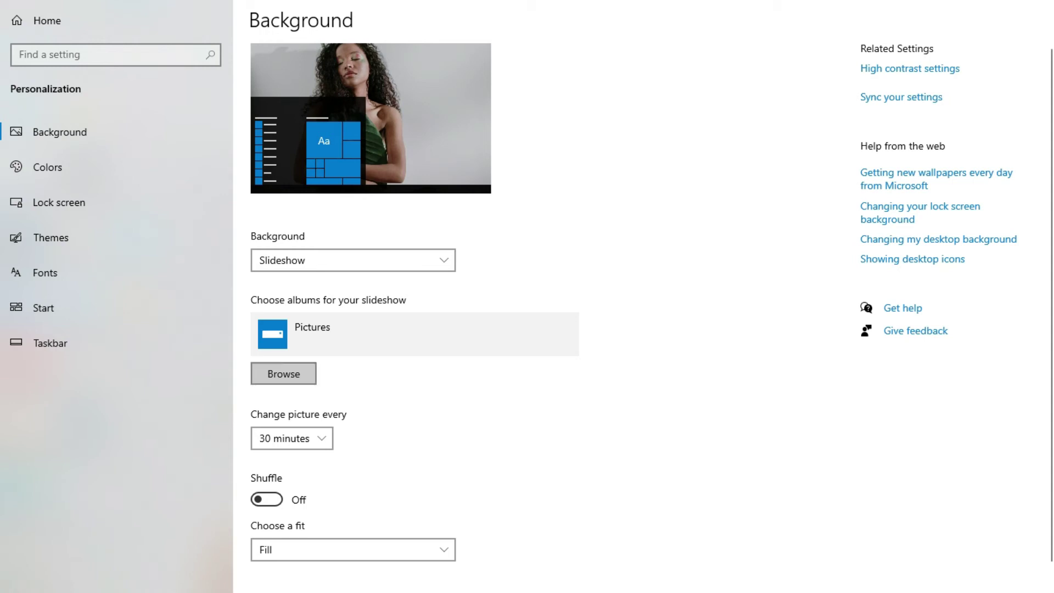
{"action": "left_click", "coordinate": [284, 373]}
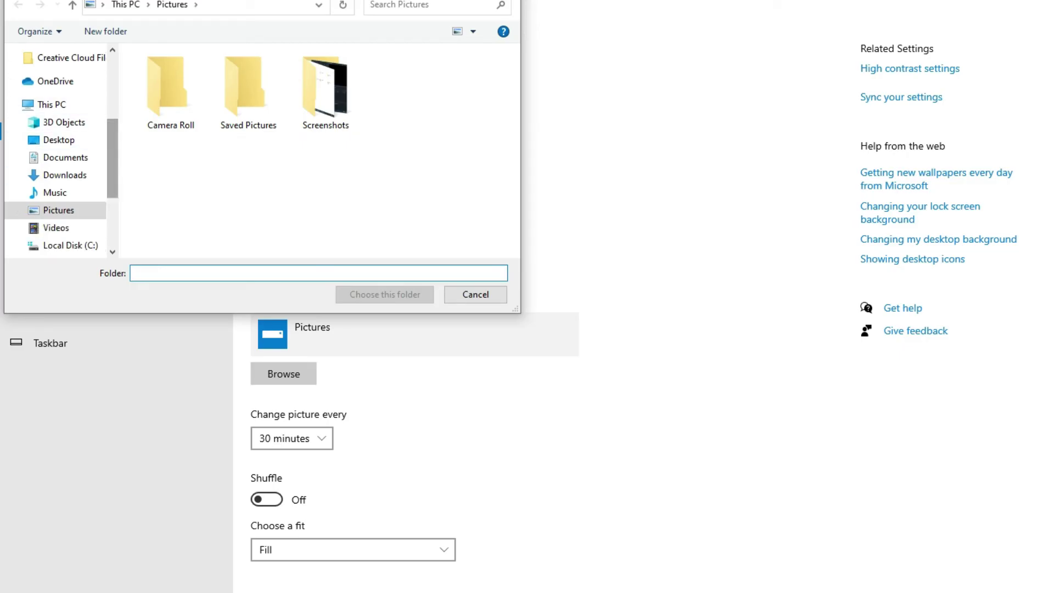
{"action": "left_click", "coordinate": [59, 141]}
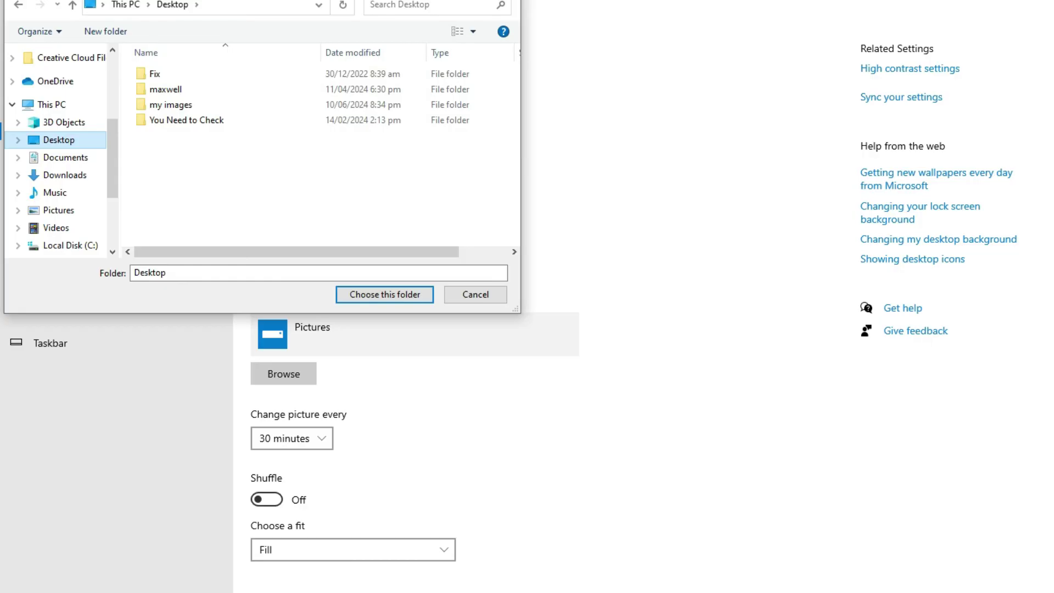
{"action": "left_click", "coordinate": [170, 105]}
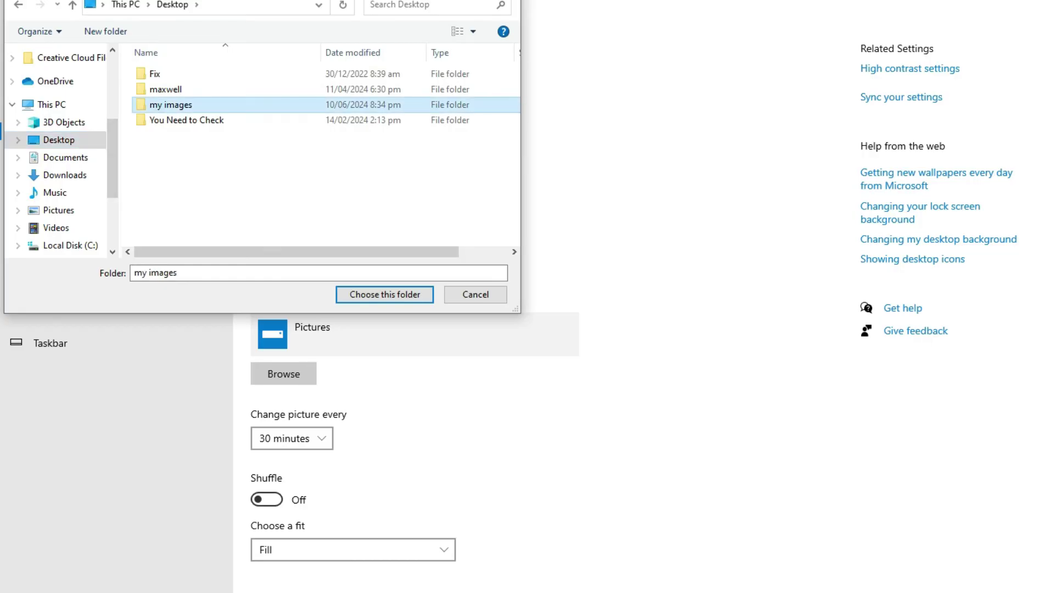
{"action": "left_click", "coordinate": [385, 294]}
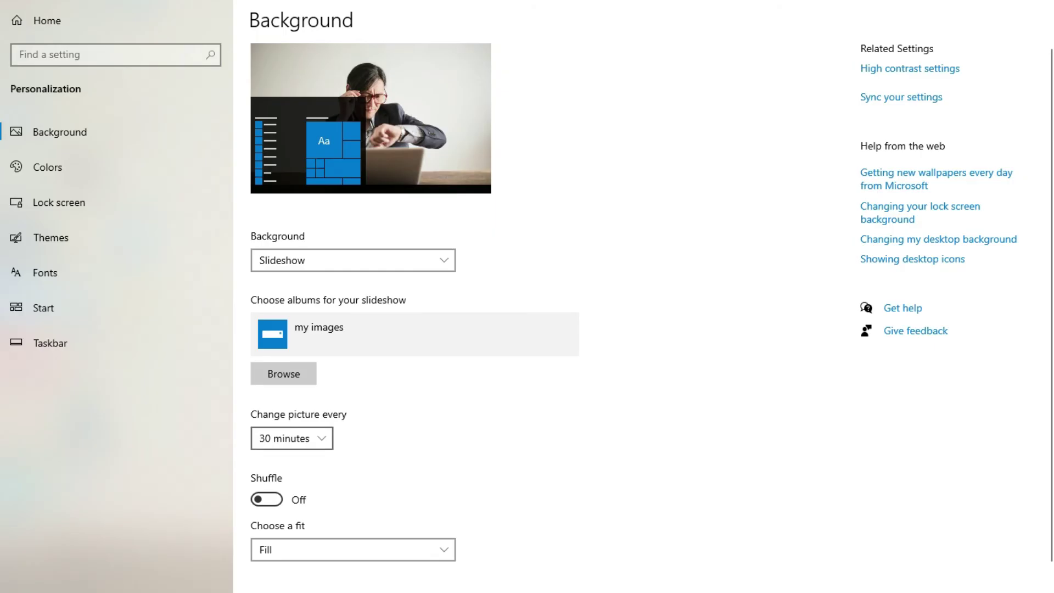
Set the slideshow's Change picture every interval to 1 minute.
{"action": "left_click", "coordinate": [291, 438]}
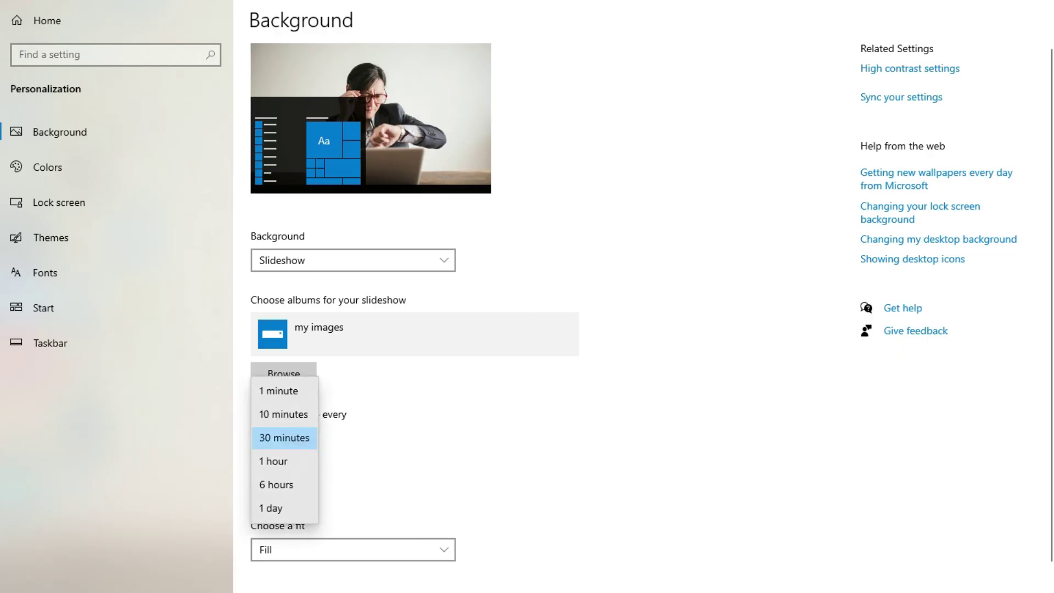
{"action": "left_click", "coordinate": [278, 391]}
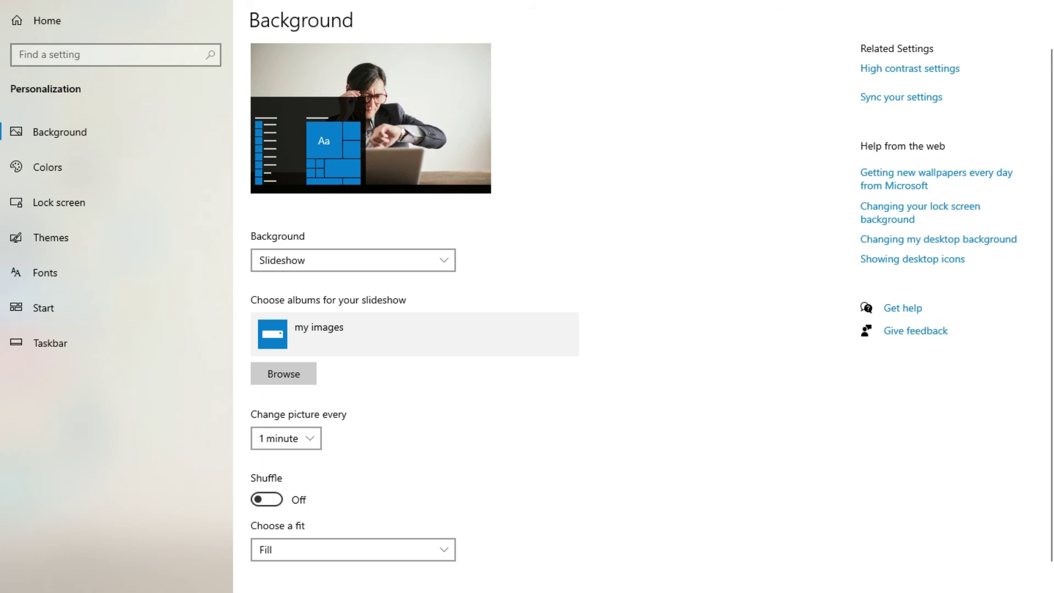
{"action": "scroll", "coordinate": [651, 311], "scroll_direction": "down", "scroll_amount": 1}
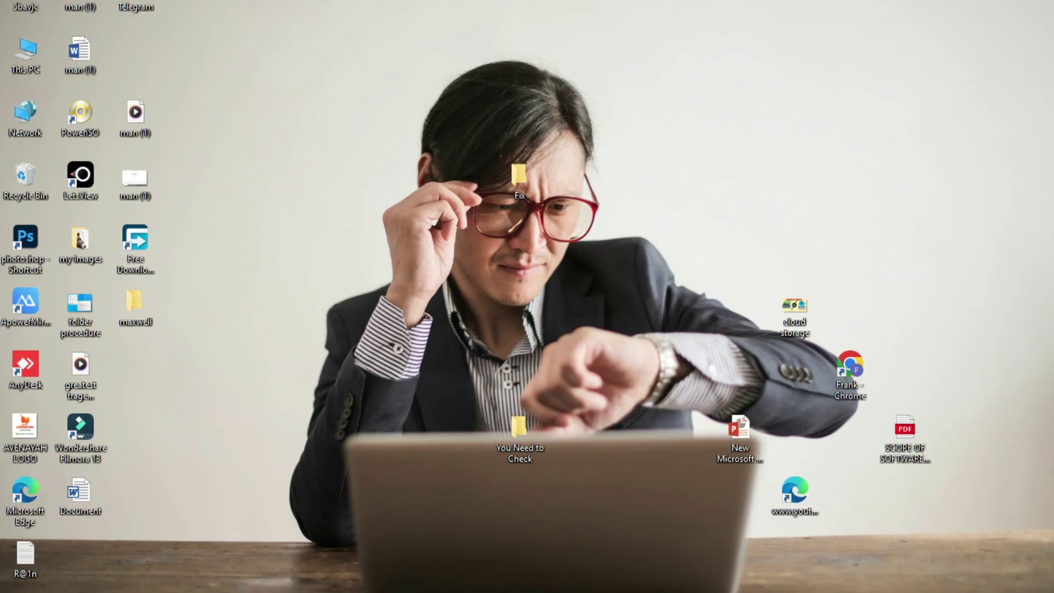
Use the desktop context menu twice to move to the next slideshow picture.
{"action": "right_click", "coordinate": [633, 204]}
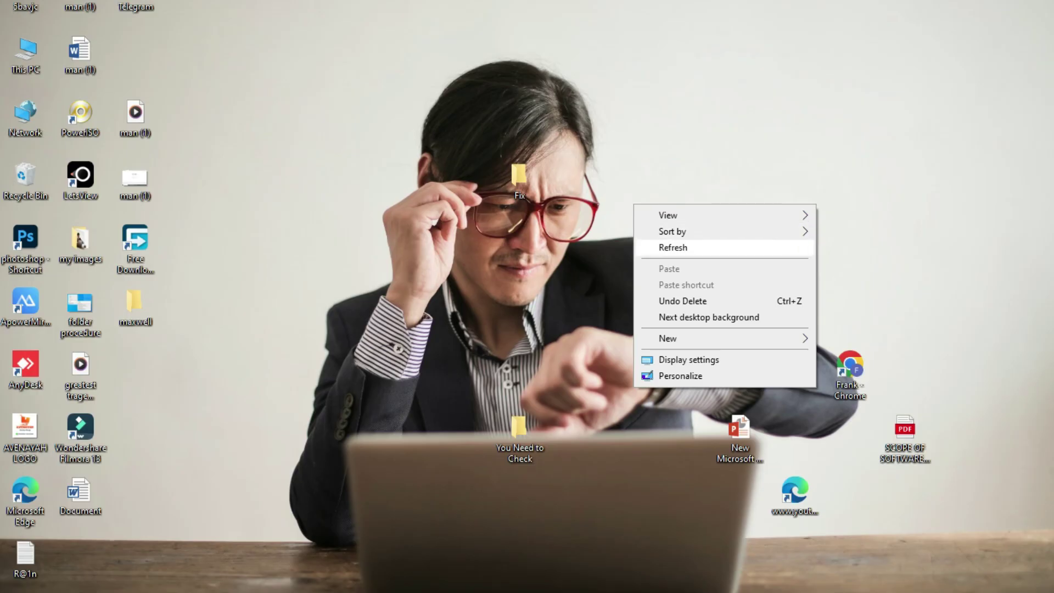
{"action": "right_click", "coordinate": [646, 179]}
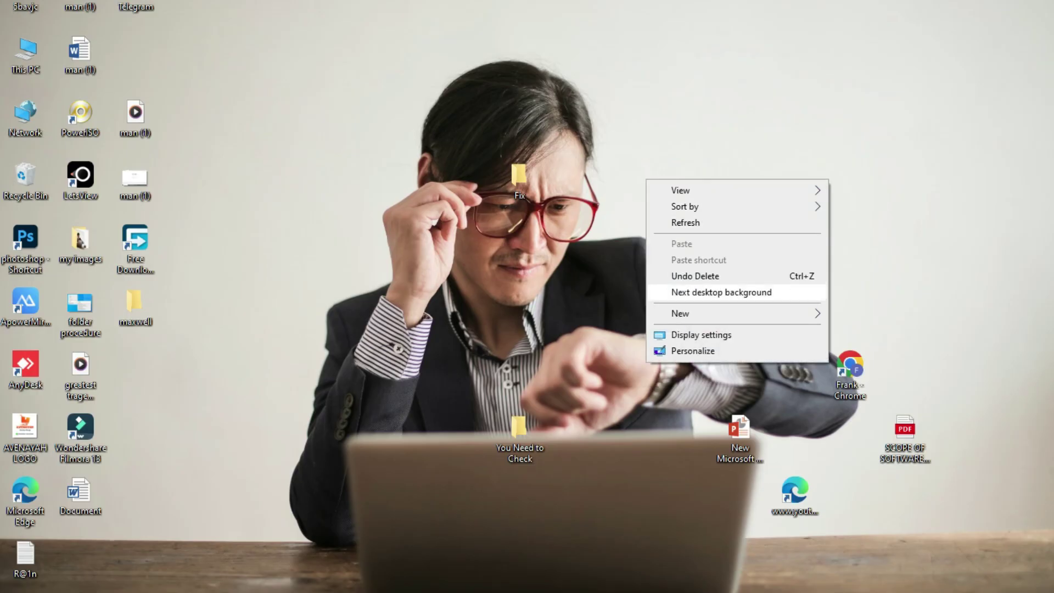